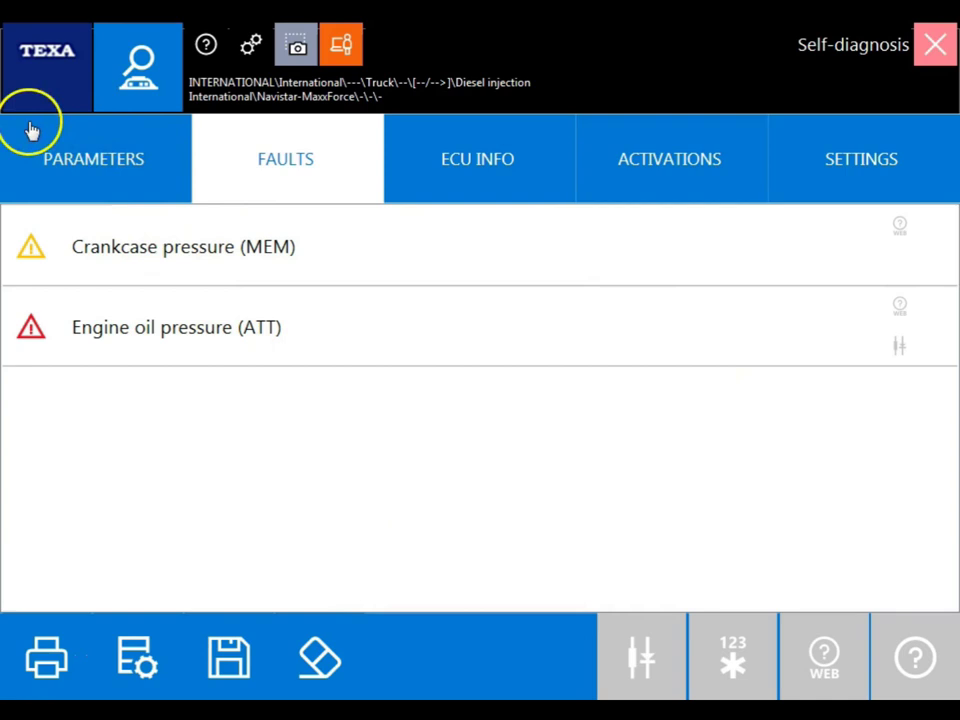
Show the live parameters' CRITICAL SIGNALS favourite group, with coolant level, coolant temperature and battery potential
left_click(111, 160)
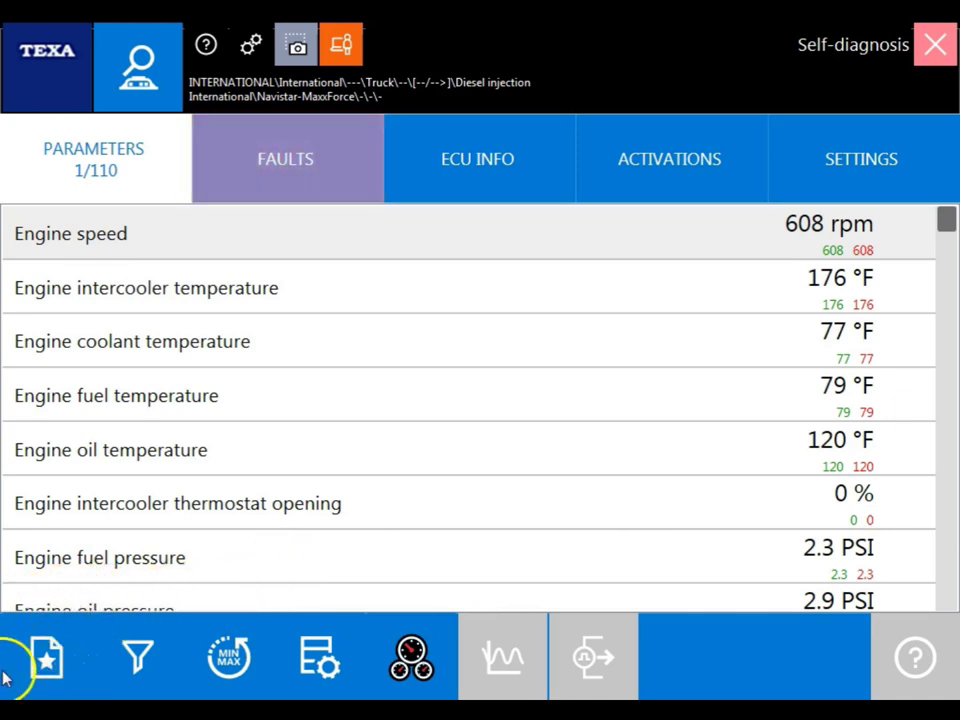
left_click(46, 655)
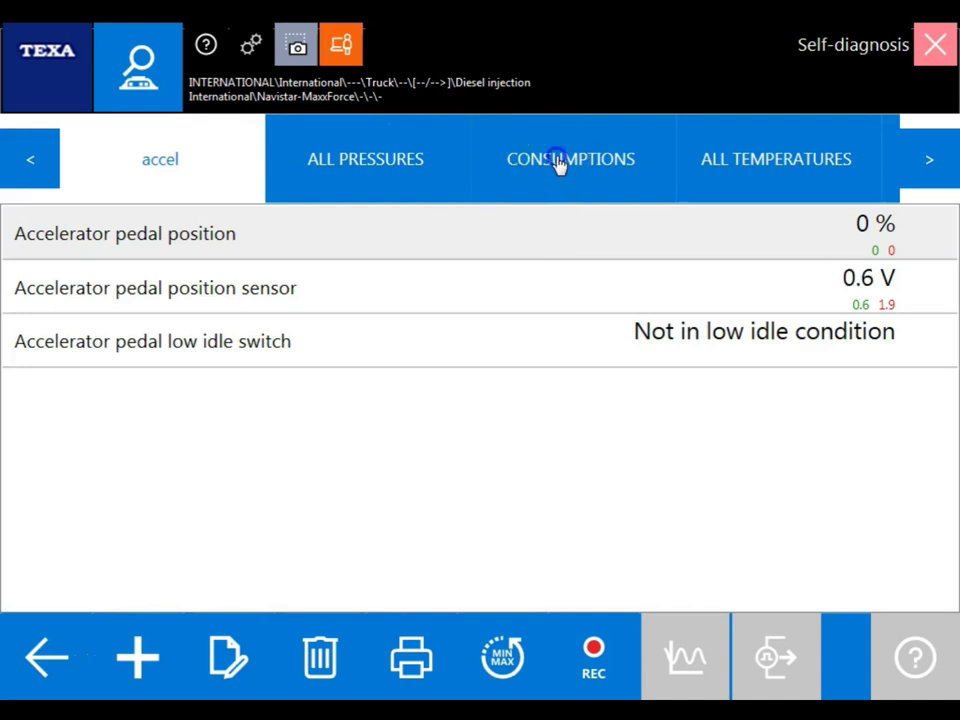
left_click(558, 162)
left_click(929, 162)
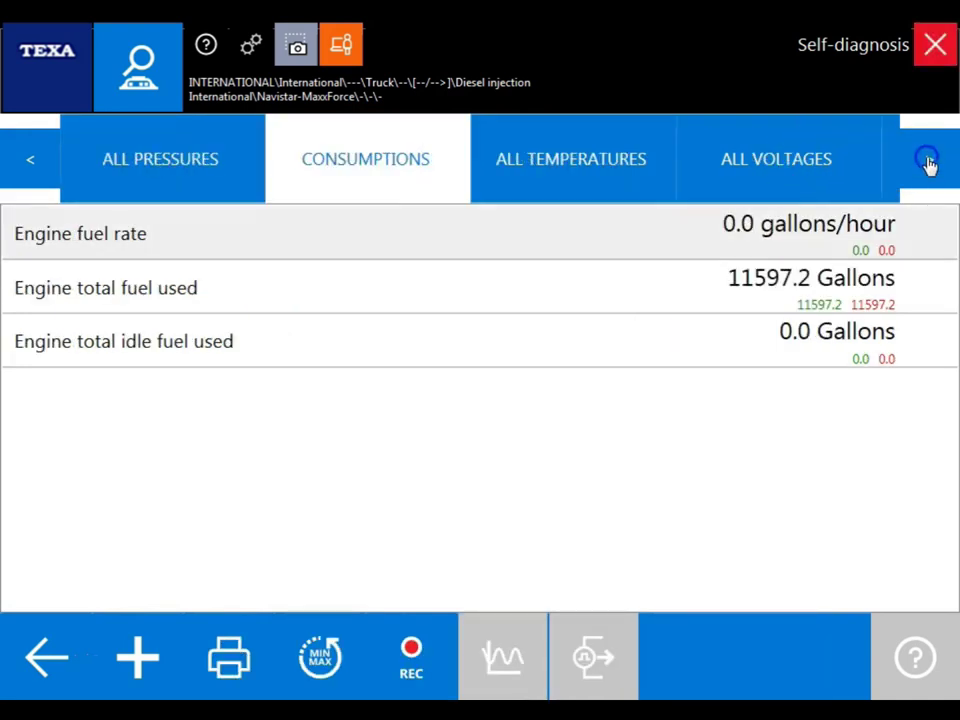
left_click(929, 162)
left_click(929, 162)
left_click(929, 162)
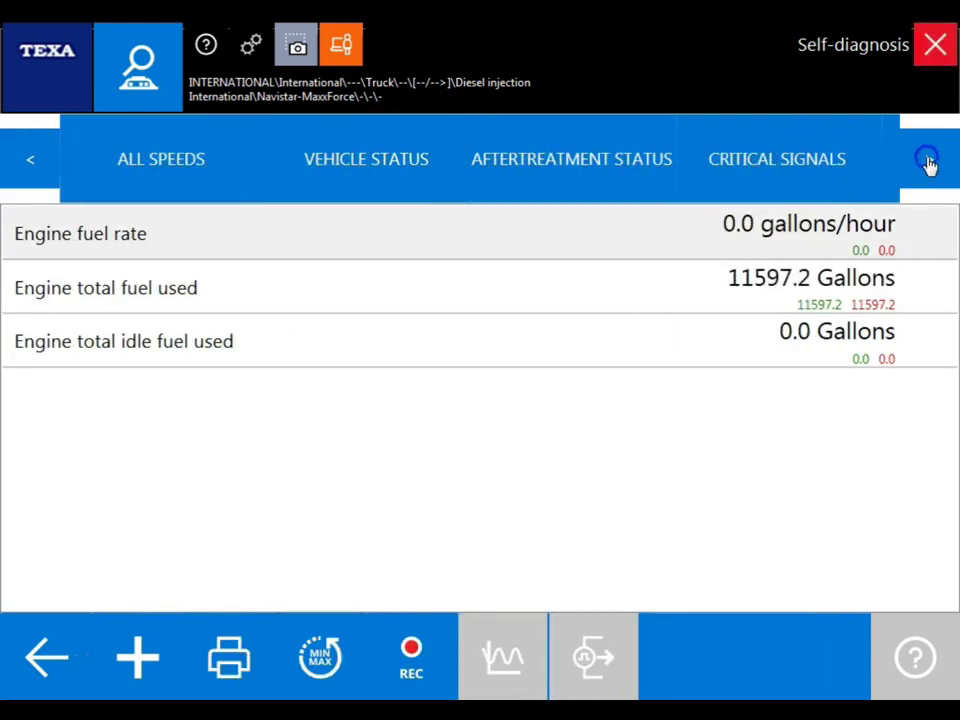
left_click(640, 163)
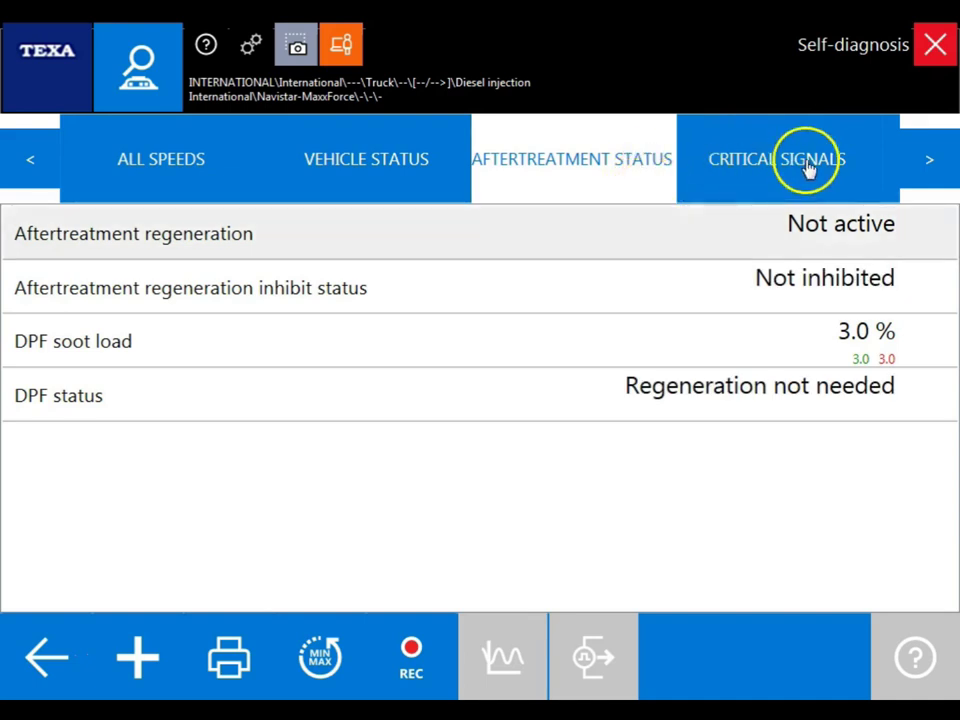
left_click(807, 168)
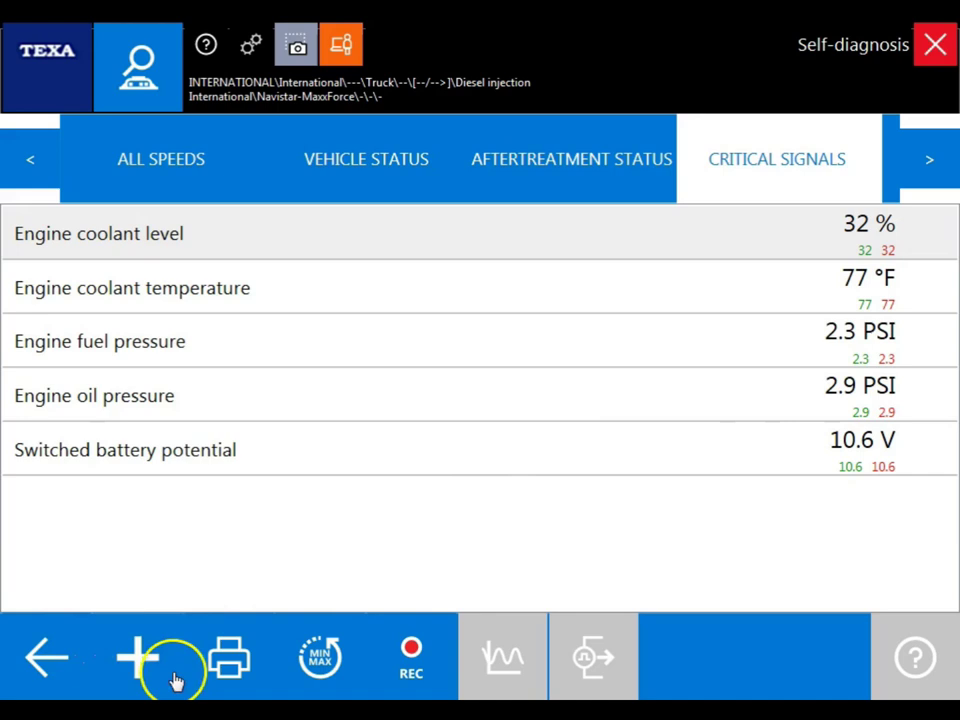
Start a new custom list with both accelerator pedal items and three 'egr' search results
left_click(143, 670)
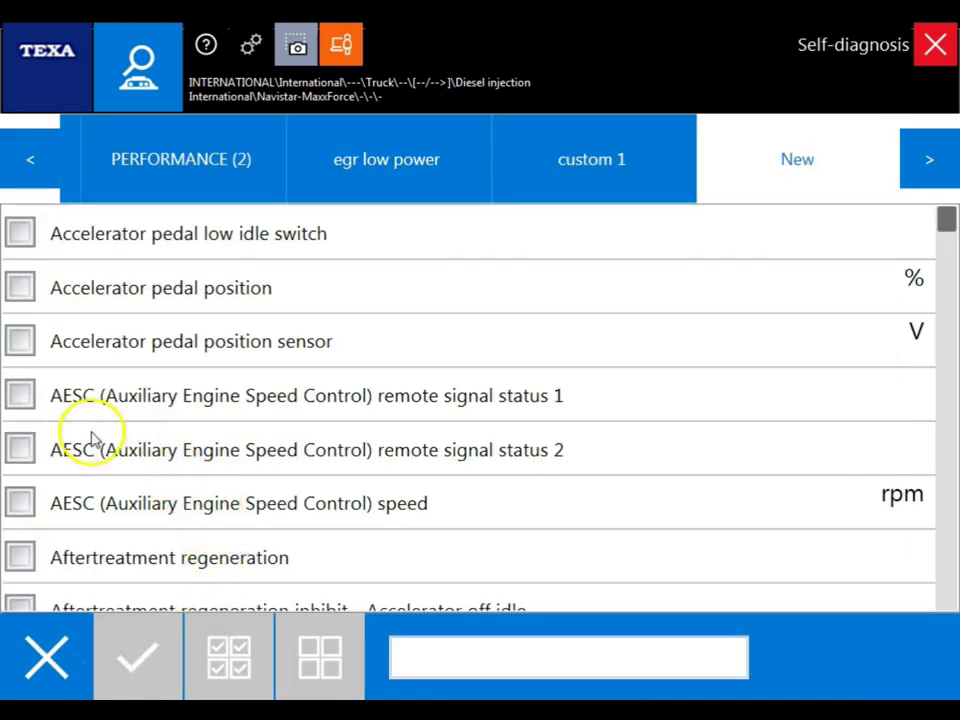
left_click(22, 343)
left_click(22, 288)
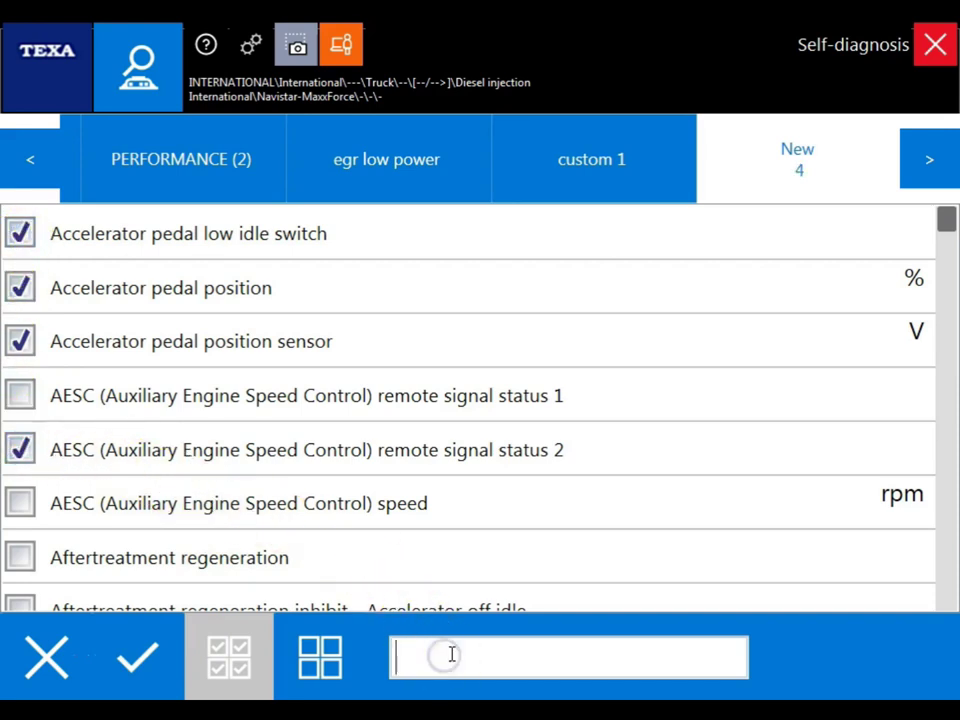
type("egr")
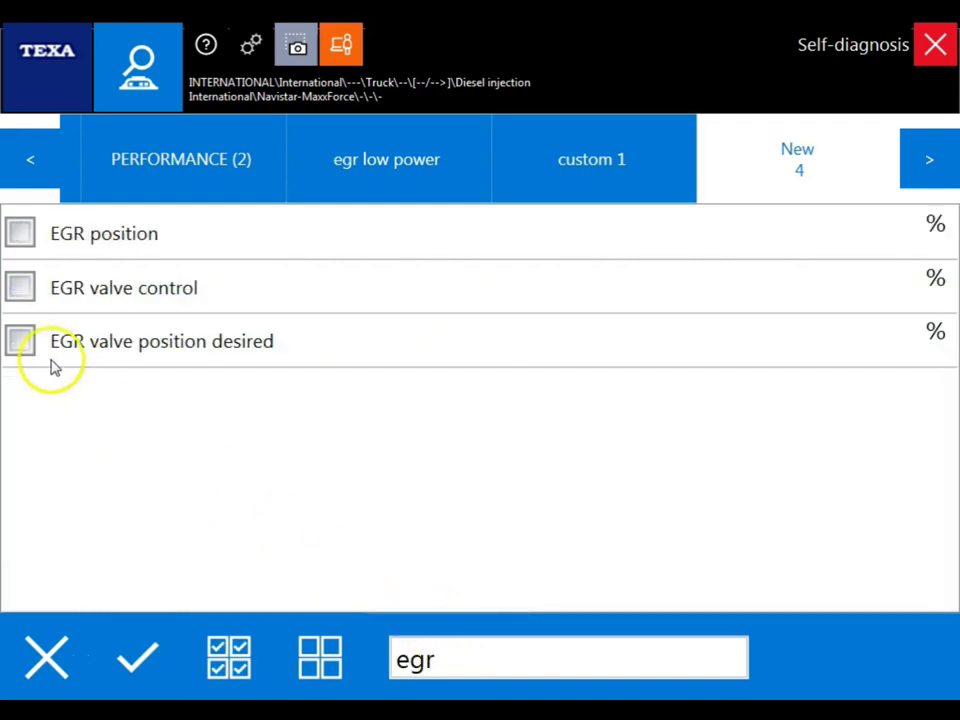
left_click(21, 342)
left_click(22, 289)
left_click(19, 235)
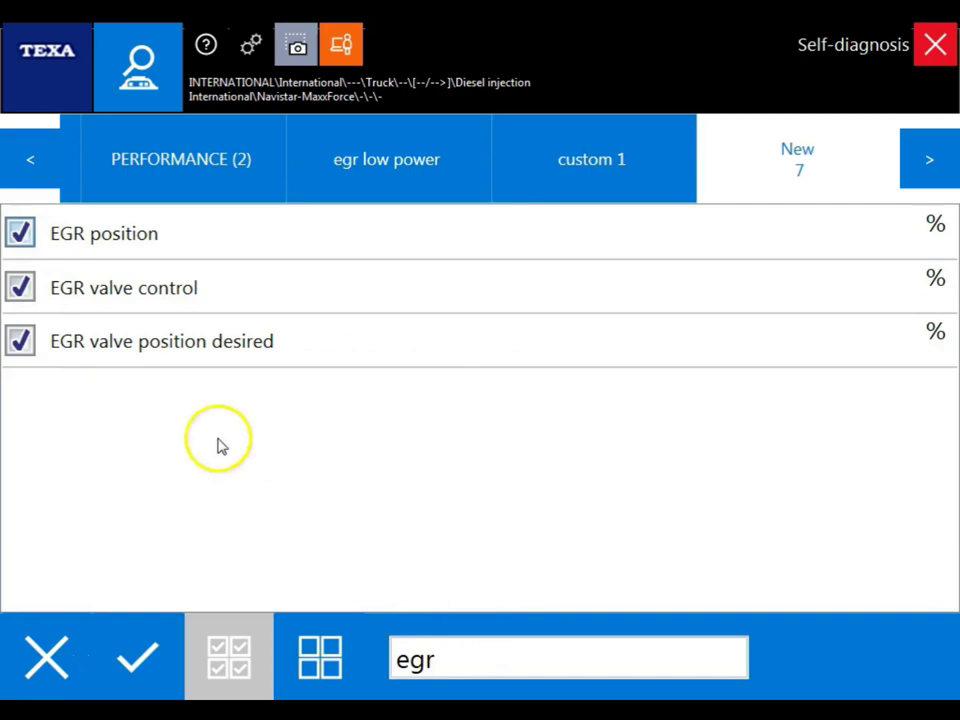
Add Intake throttle valve position (desired) via an 'intake' search and confirm the selection
left_click(462, 661)
key("BackSpace")
key("BackSpace")
key("BackSpace")
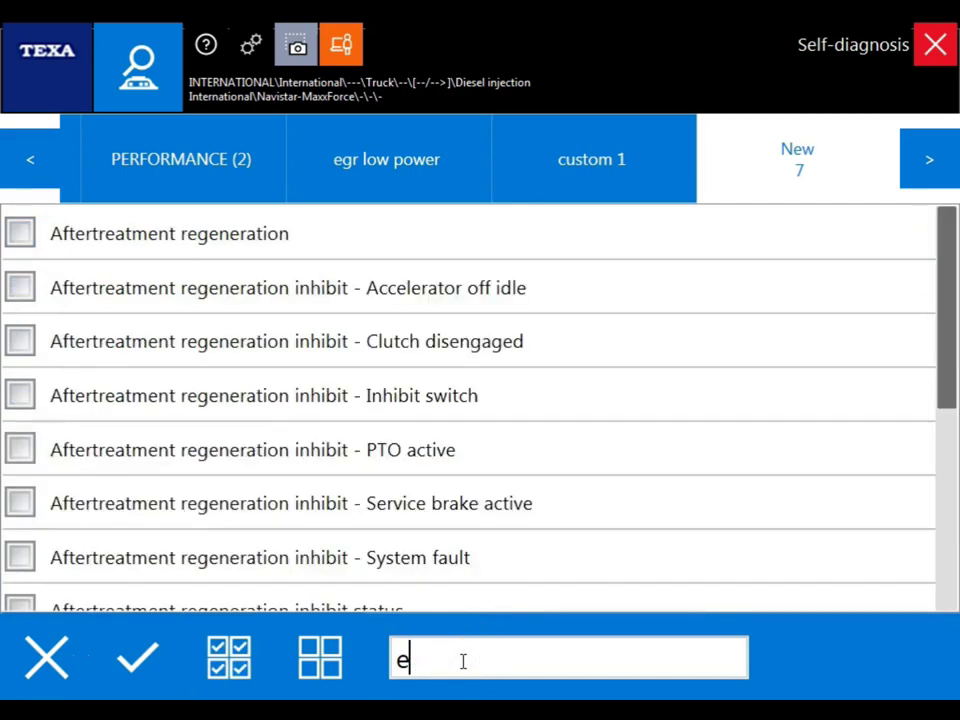
type("intake")
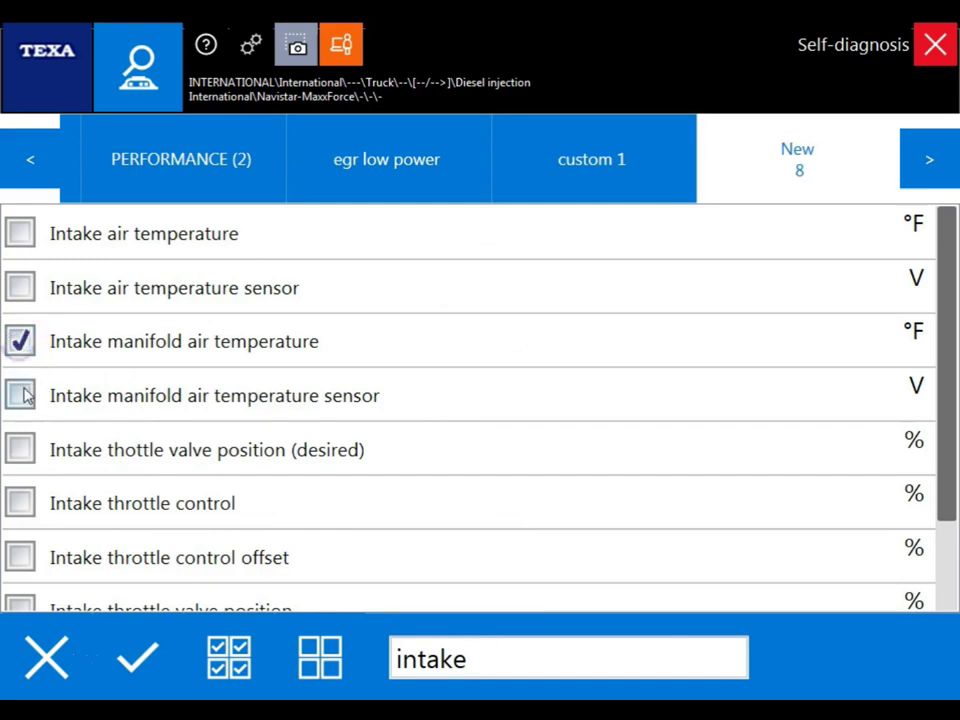
left_click(22, 448)
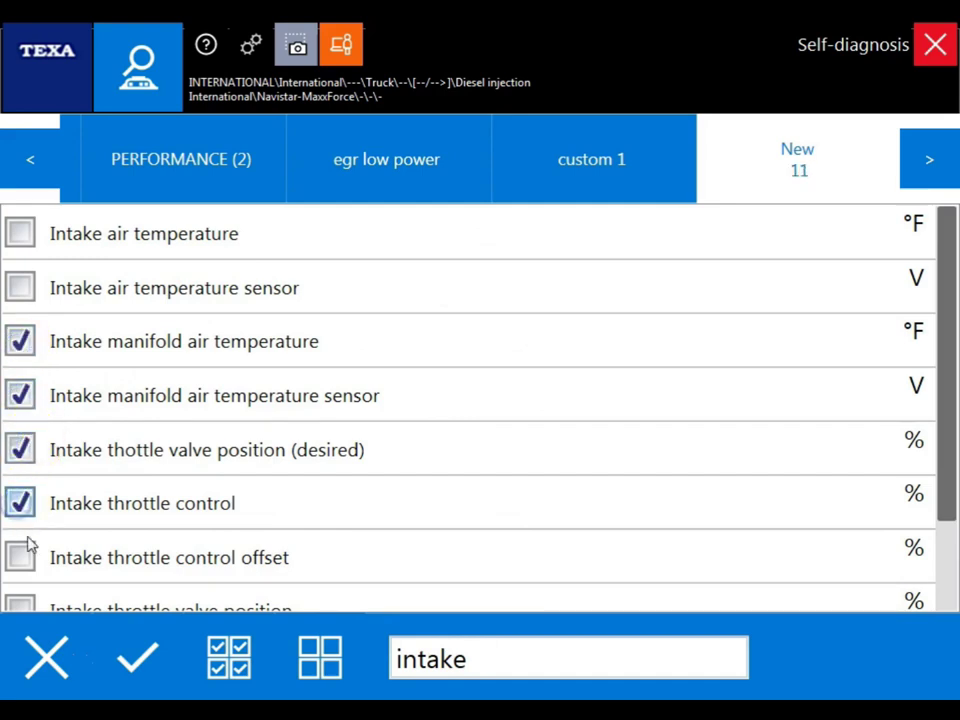
left_click(148, 650)
left_click(460, 364)
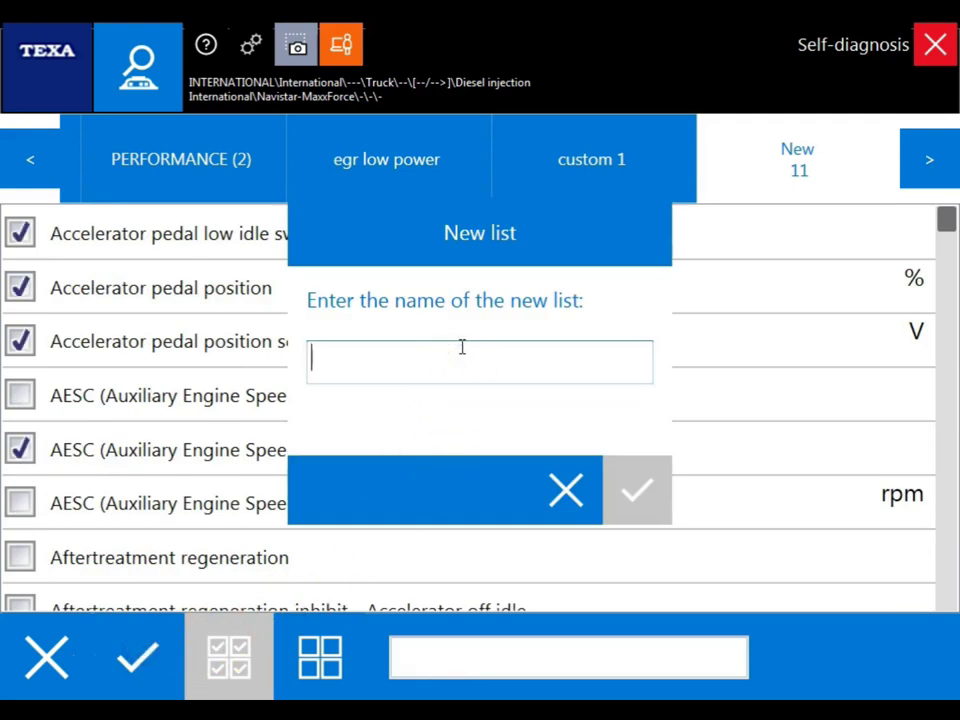
Name the new parameter list 'low power' and create it
type("I")
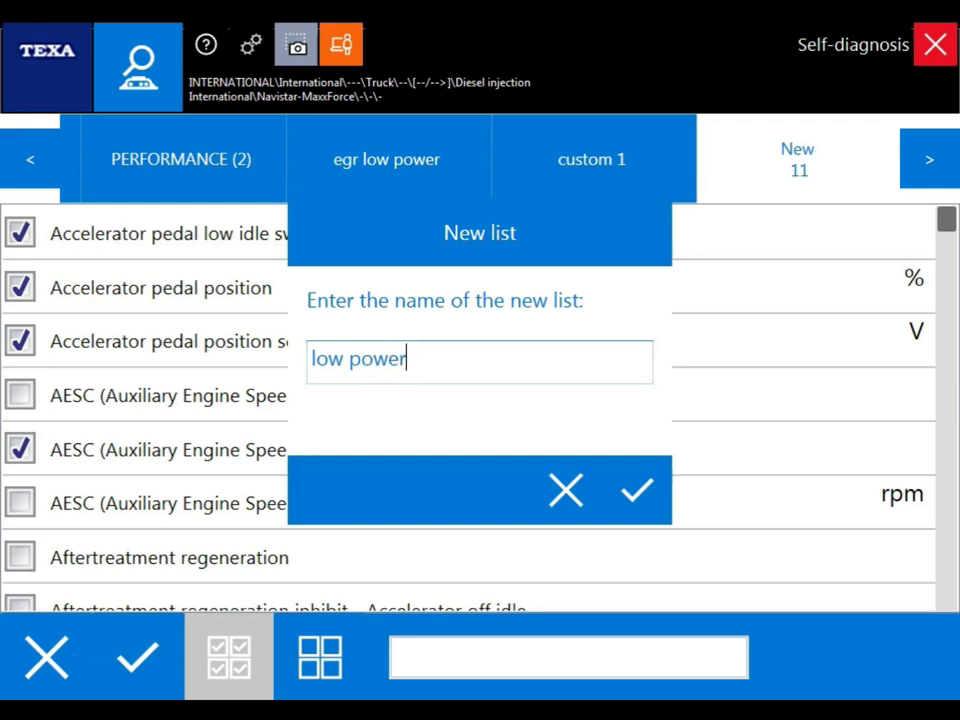
left_click(636, 490)
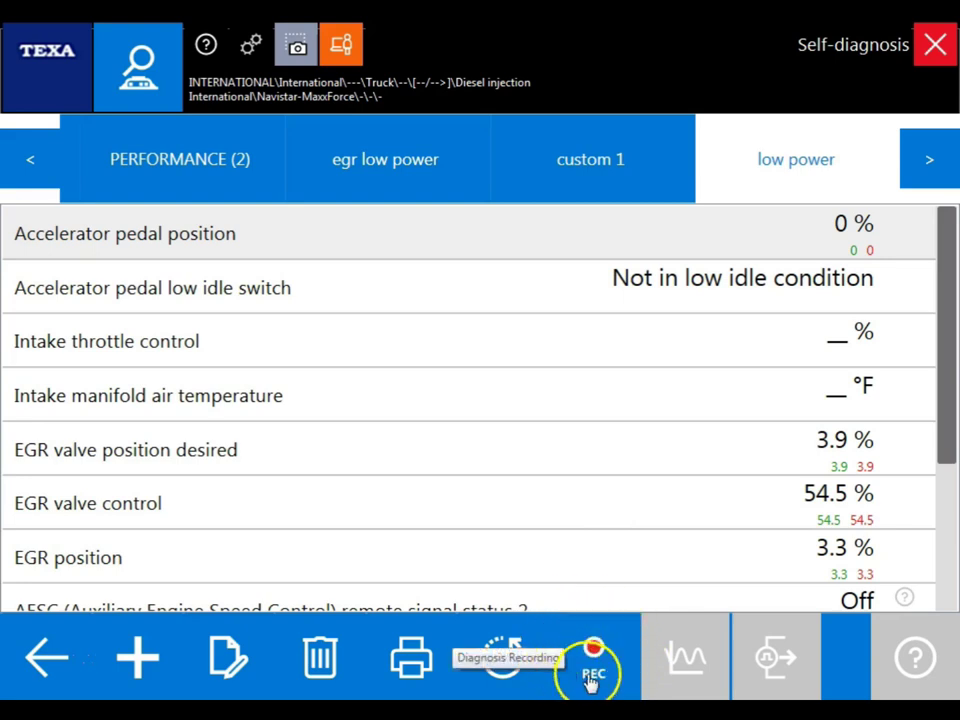
Record the low power parameter values, stop, and confirm the recording saved
left_click(603, 657)
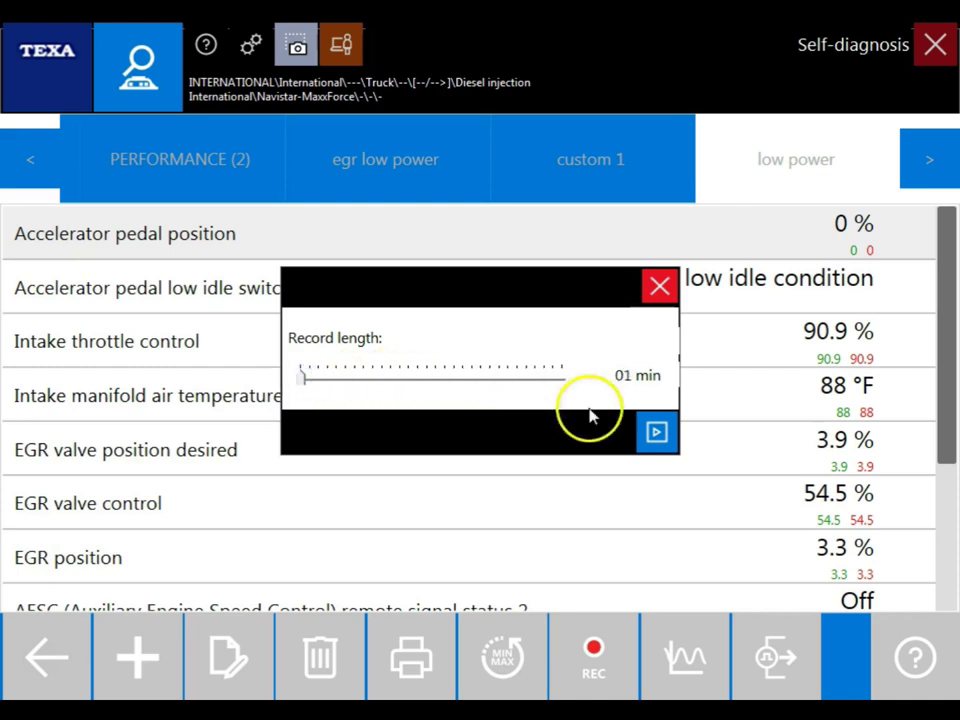
left_click(655, 431)
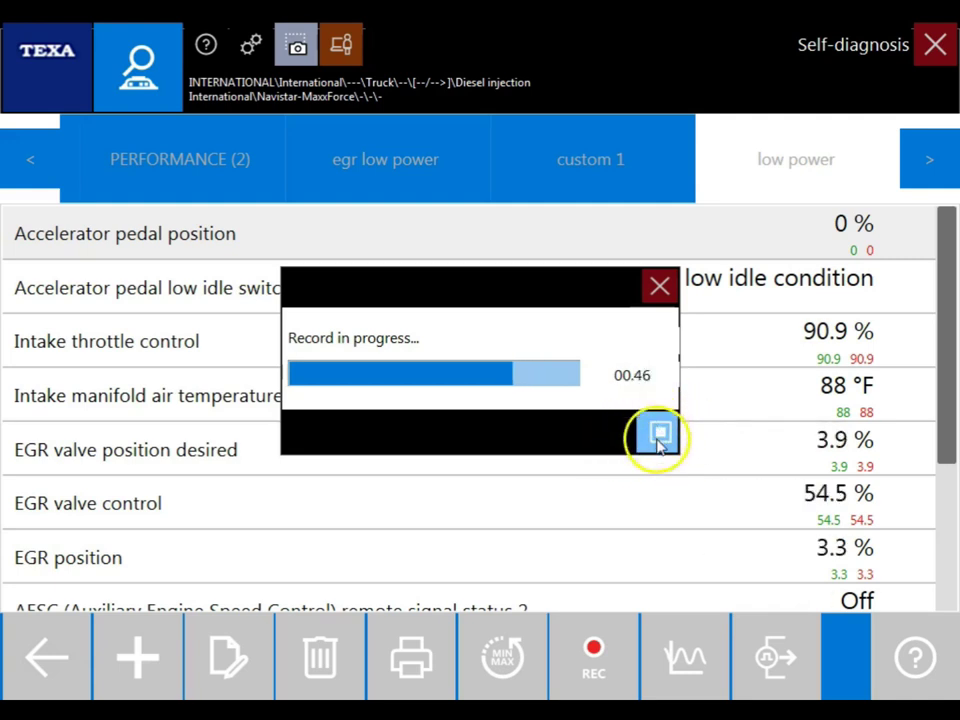
left_click(656, 435)
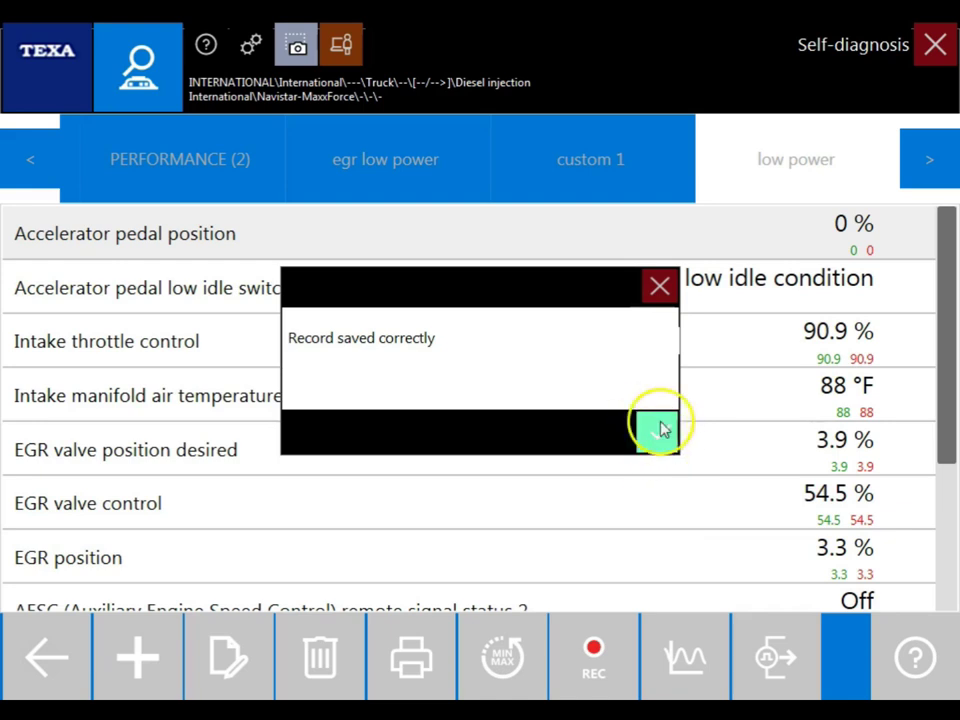
left_click(660, 430)
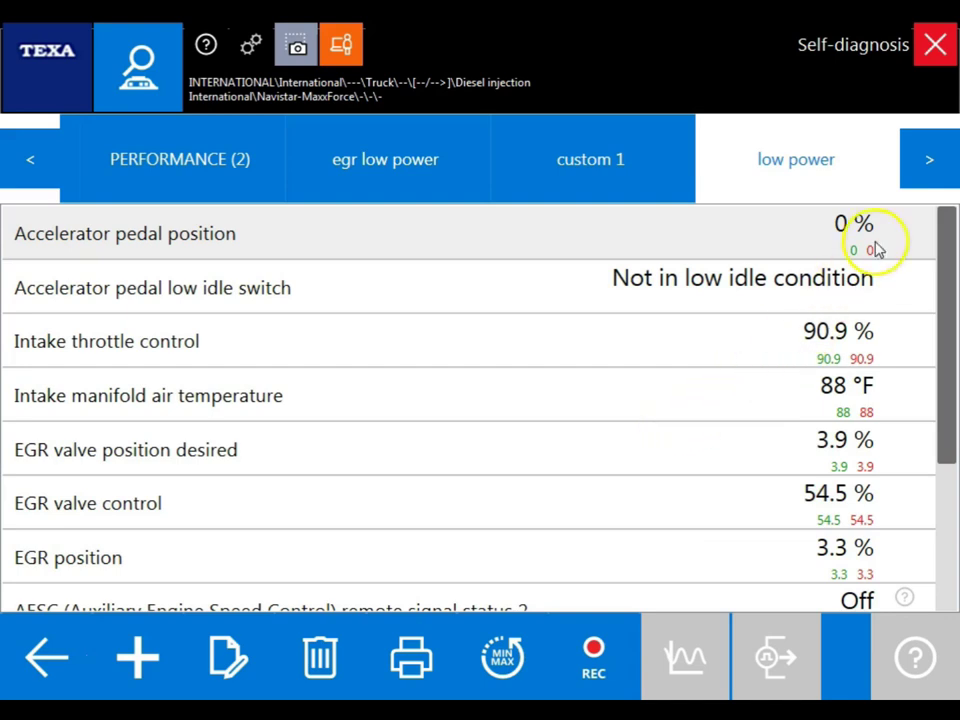
End communication with the control unit to reach the Customer management list
left_click(936, 42)
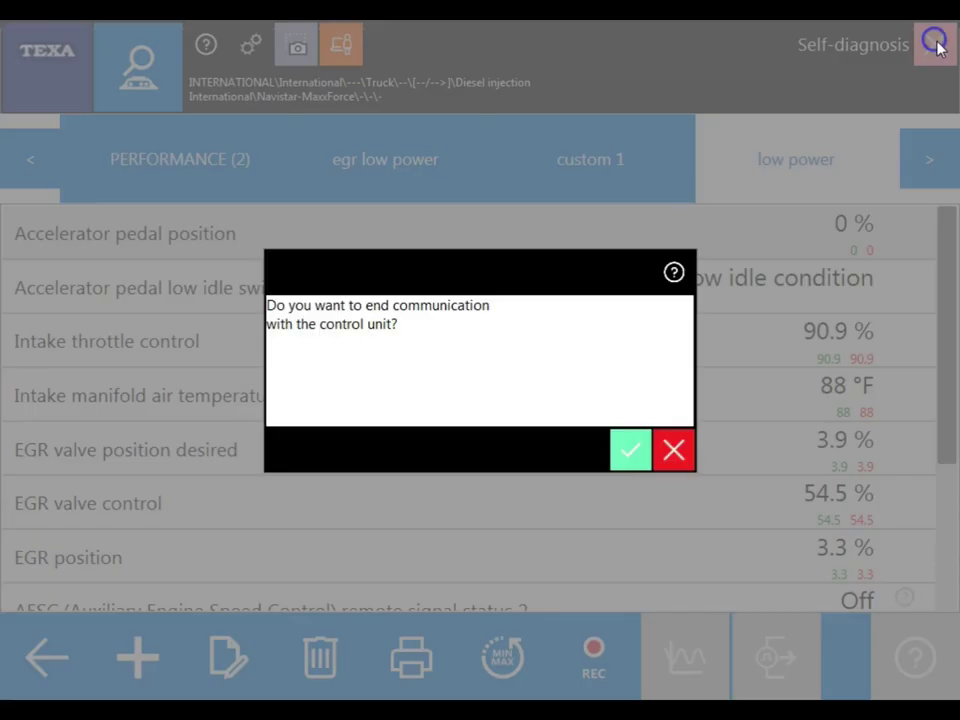
left_click(628, 449)
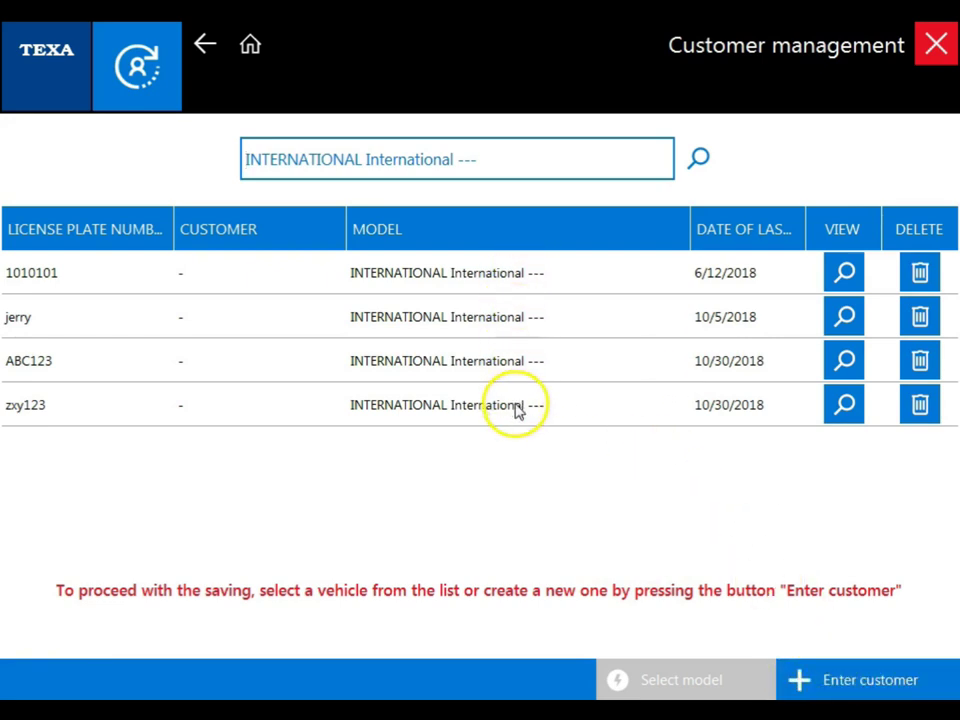
Enter a new customer vehicle by its licence plate and accept the stored vehicle
left_click(850, 681)
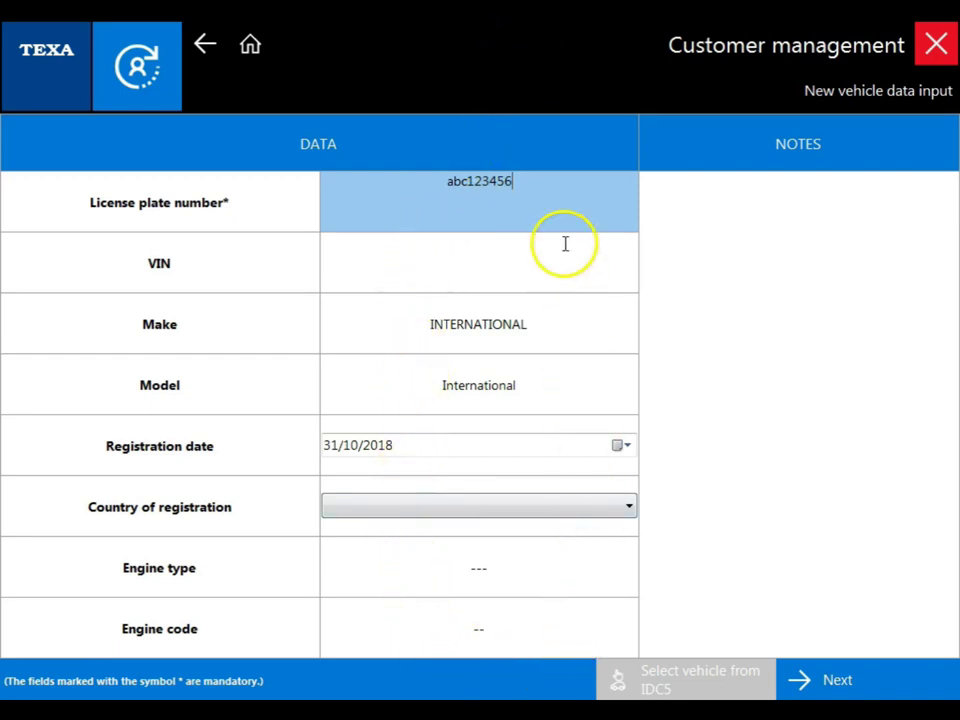
left_click(875, 683)
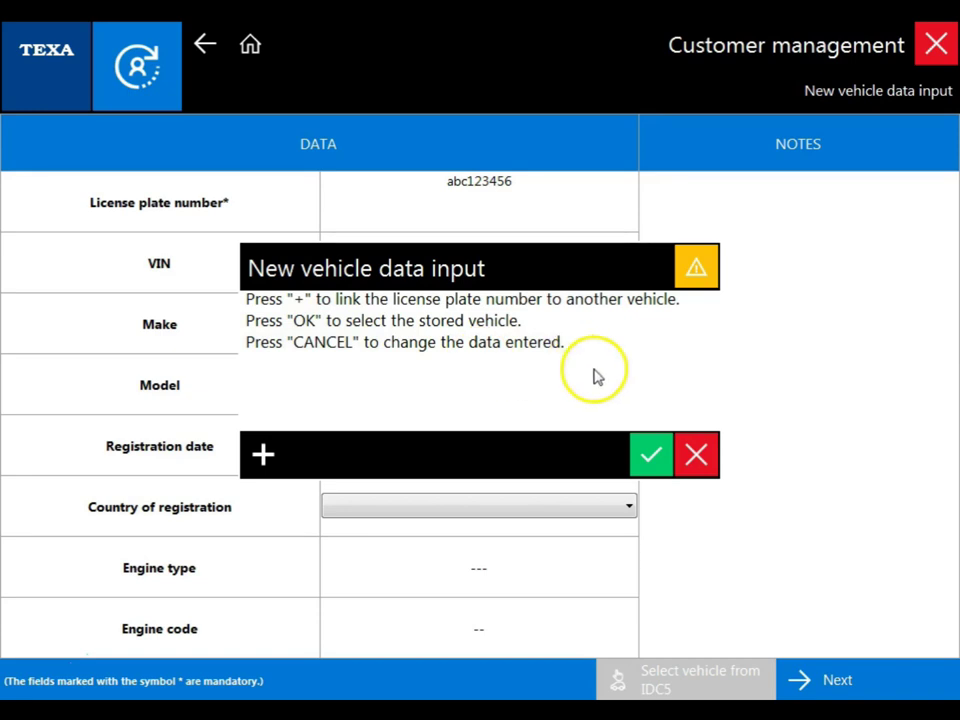
left_click(648, 453)
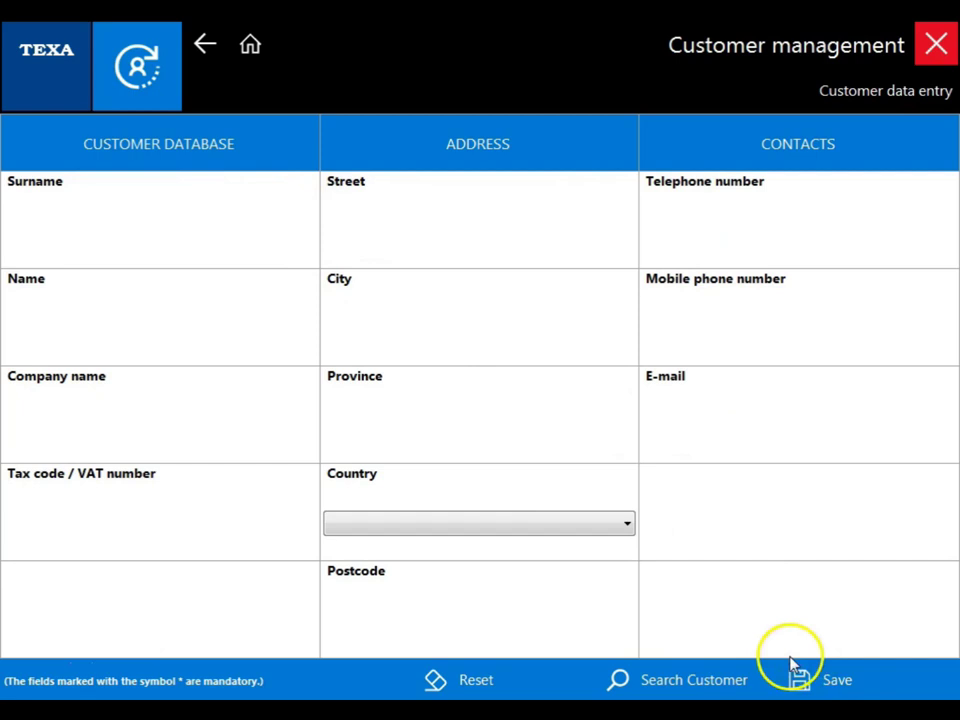
Save the recording as a new action for the vehicle and close Customer management
left_click(838, 679)
left_click(640, 436)
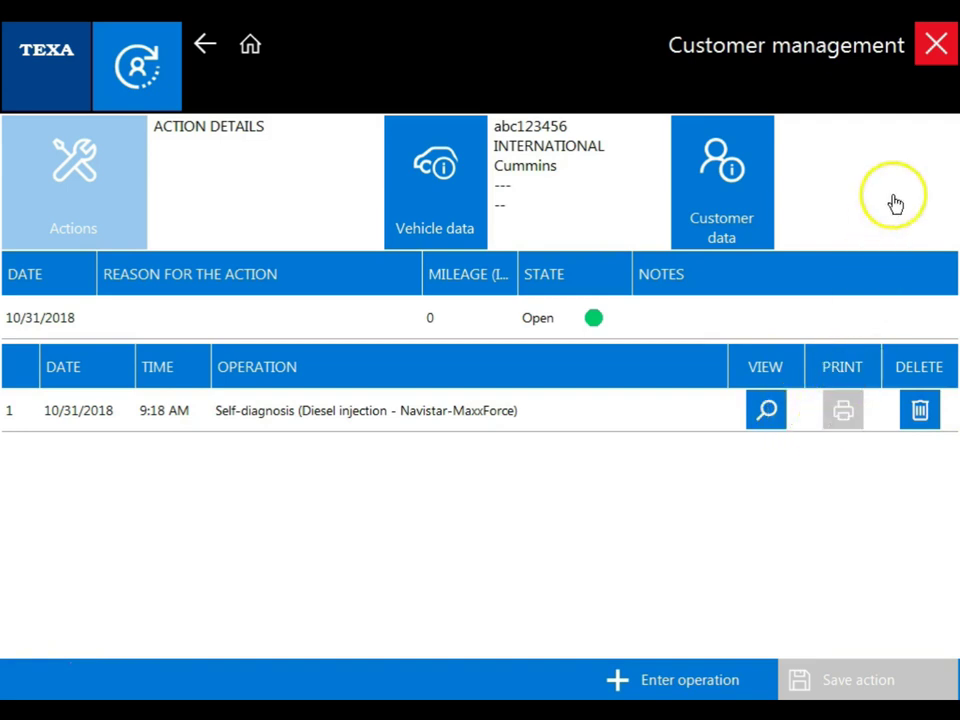
left_click(936, 46)
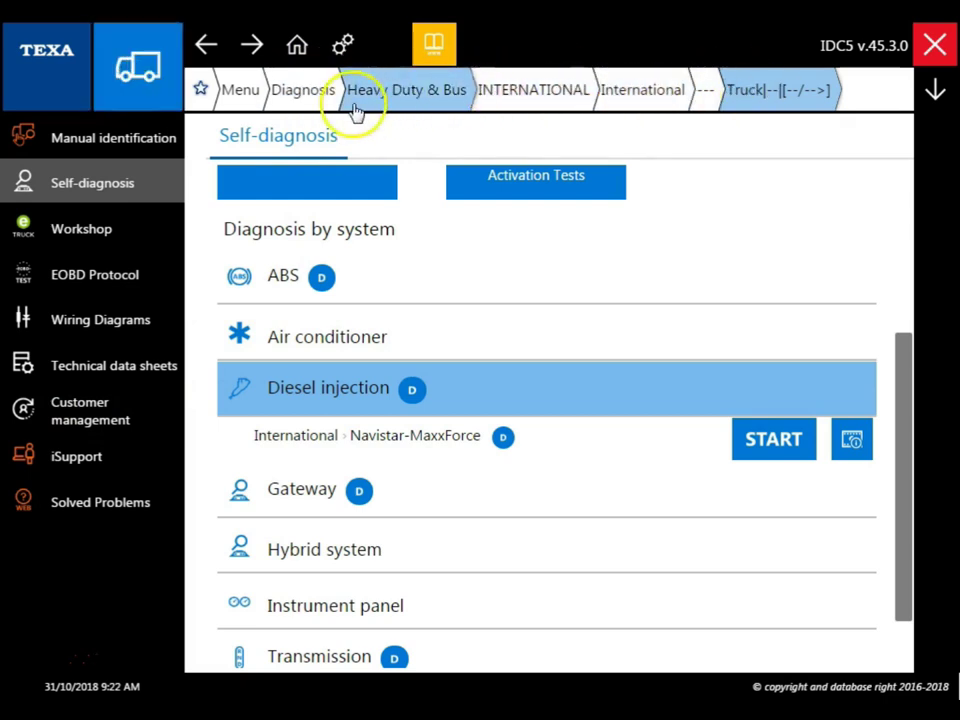
Reselect Heavy Duty & Bus, BLUE BIRD, Caterpillar from the Diagnosis breadcrumb menu
left_click(312, 100)
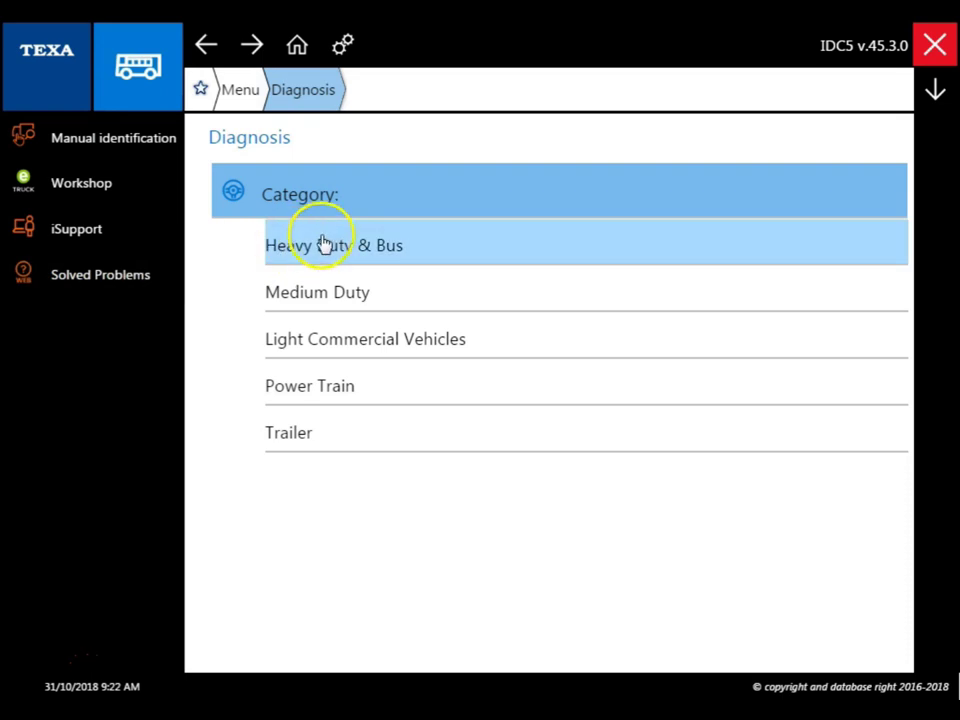
left_click(358, 247)
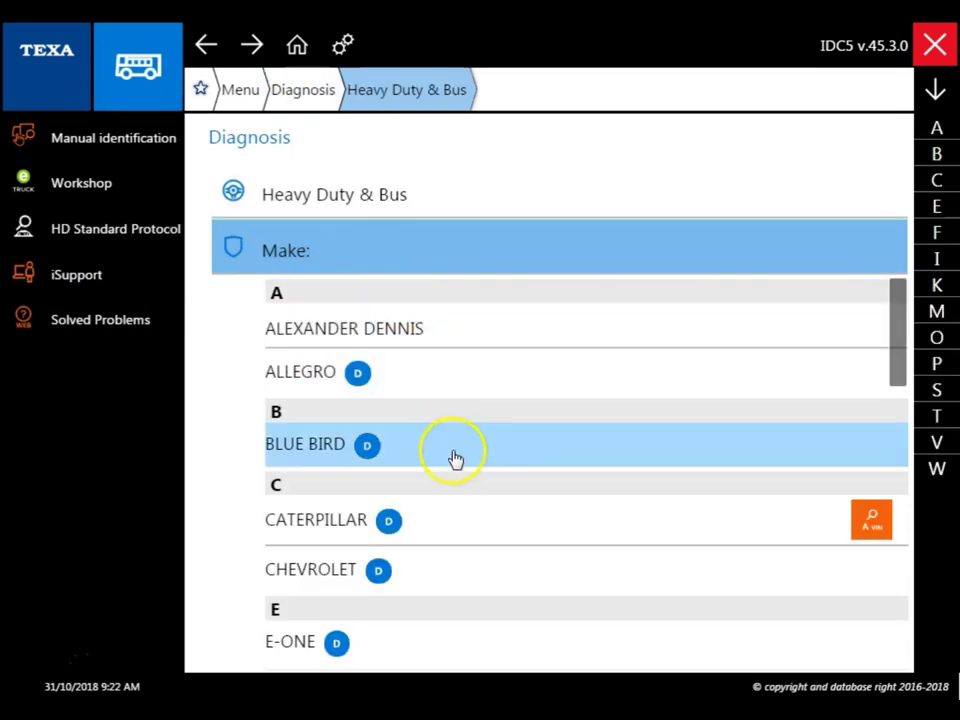
left_click(456, 466)
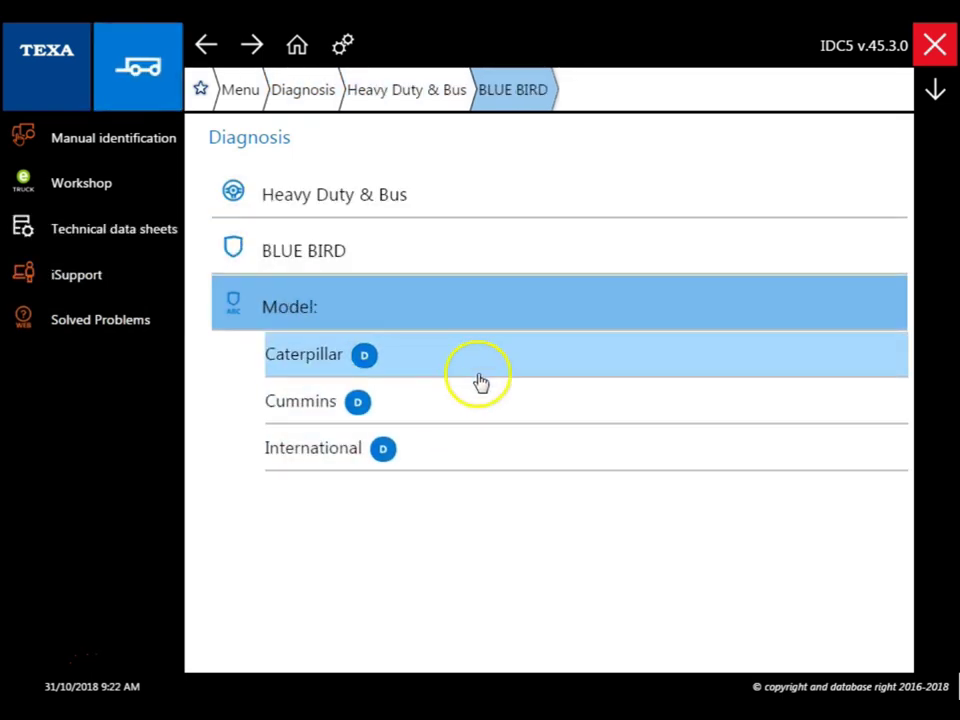
left_click(480, 372)
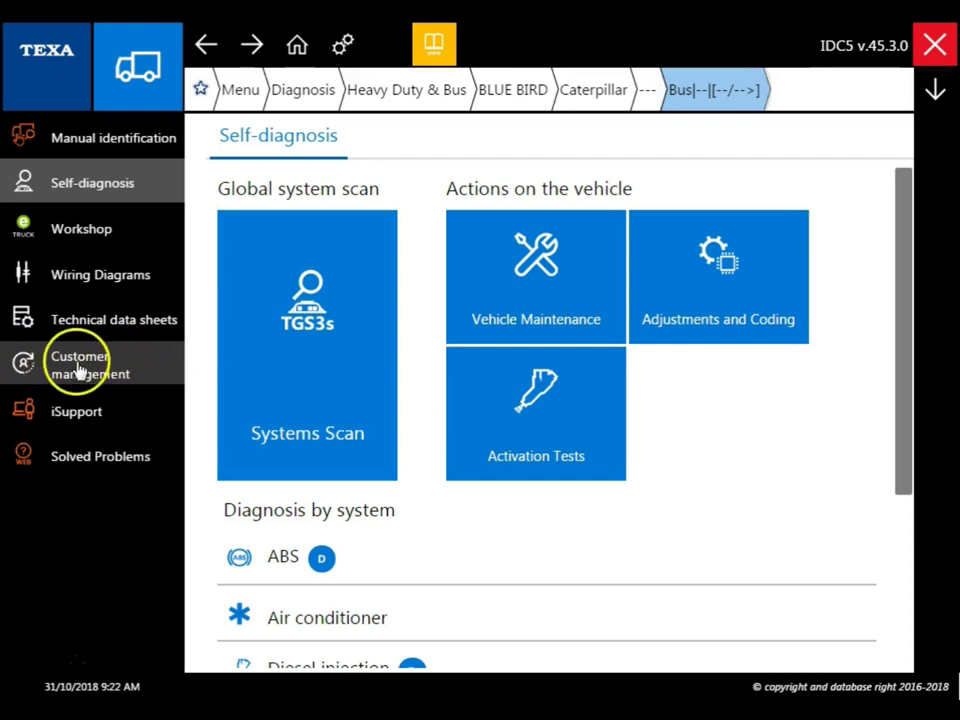
Search Customer management for the saved vehicle and view its recorded action
left_click(78, 368)
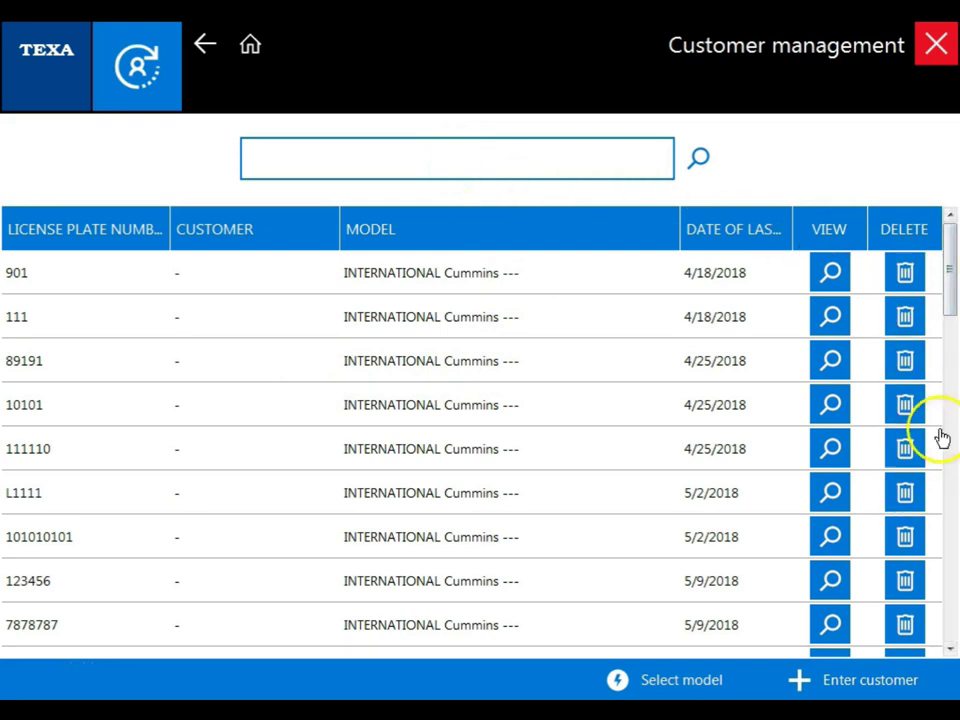
left_click(510, 165)
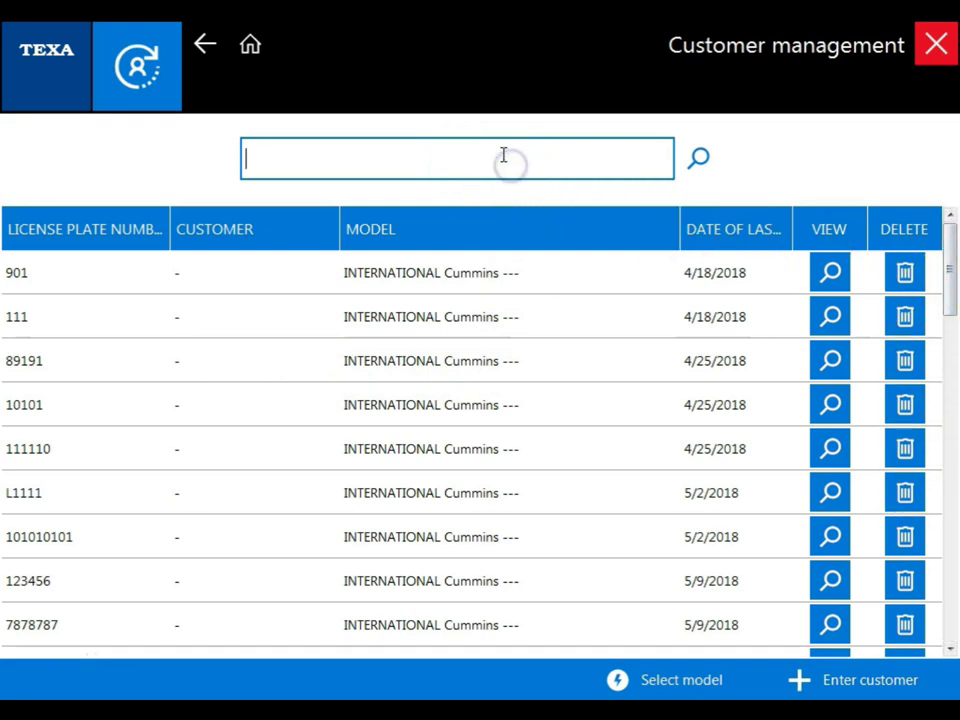
type("abc")
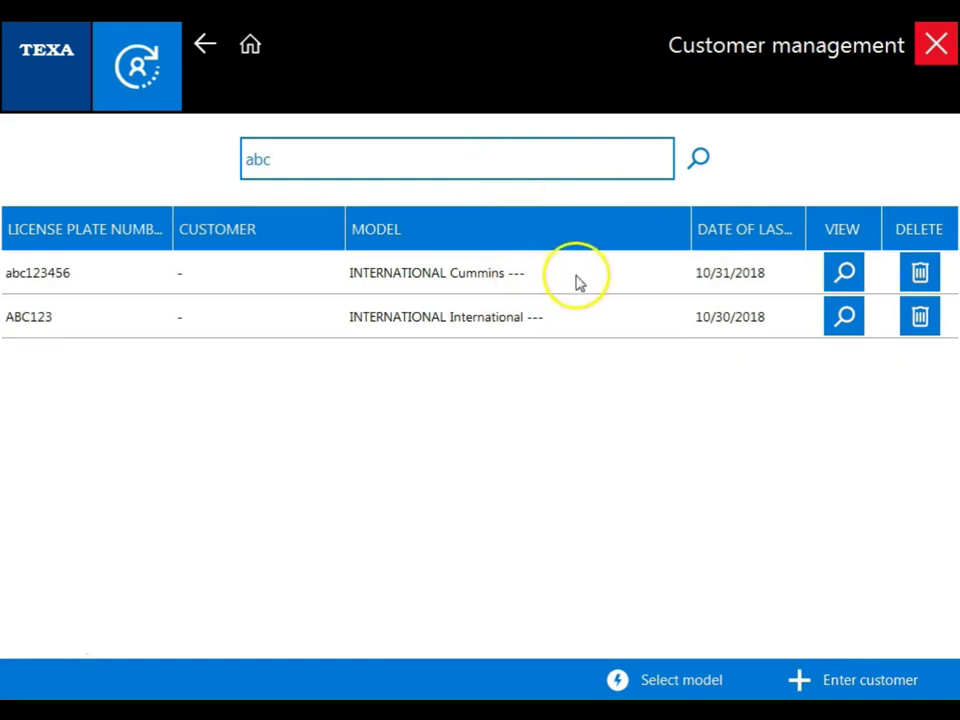
left_click(846, 268)
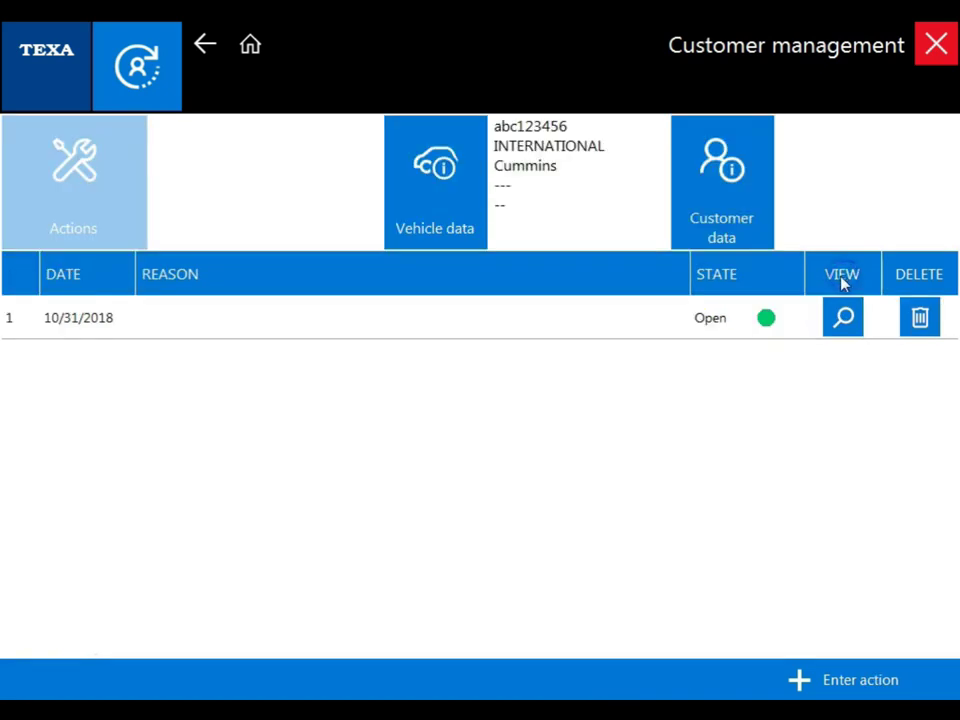
left_click(843, 319)
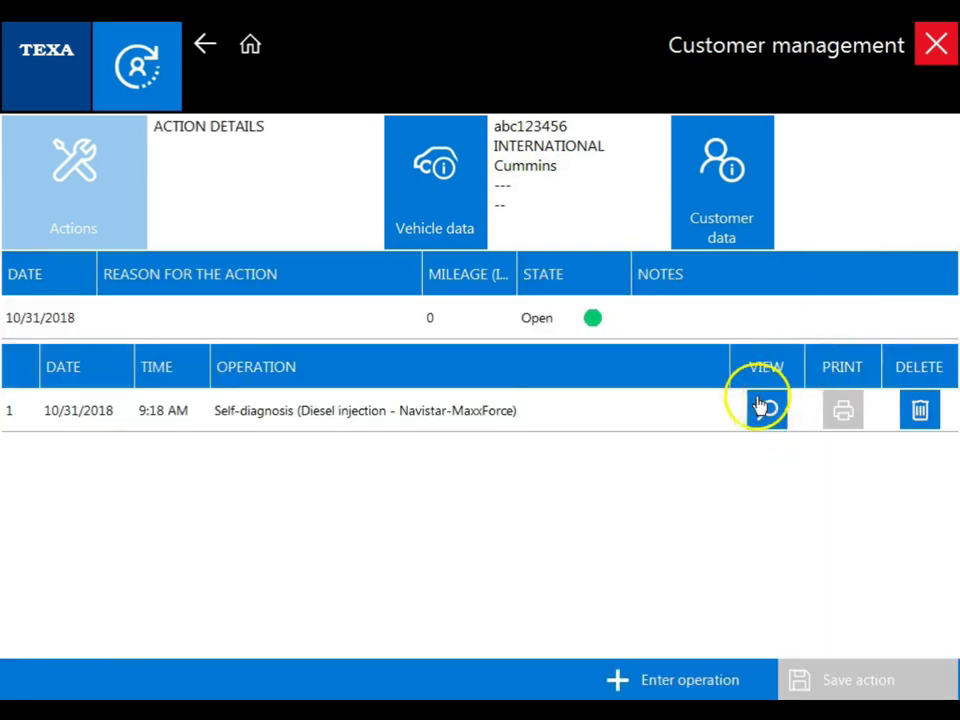
Open the Self-diagnosis parameters report, scroll through its charts, and begin adding operator details
left_click(770, 410)
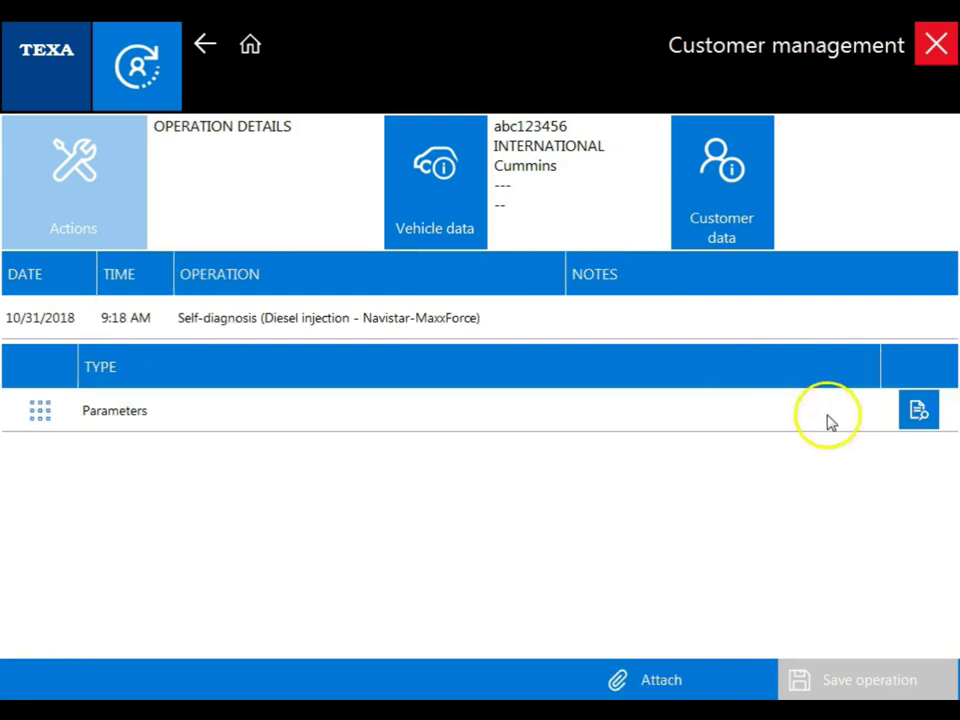
left_click(918, 410)
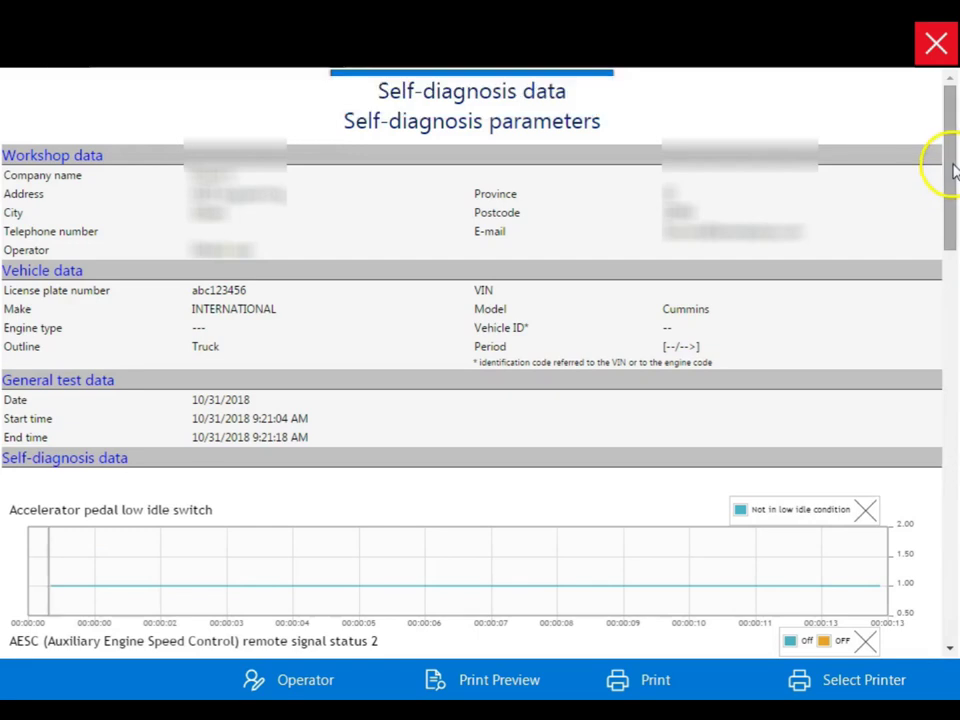
left_click_drag(952, 170, 954, 77)
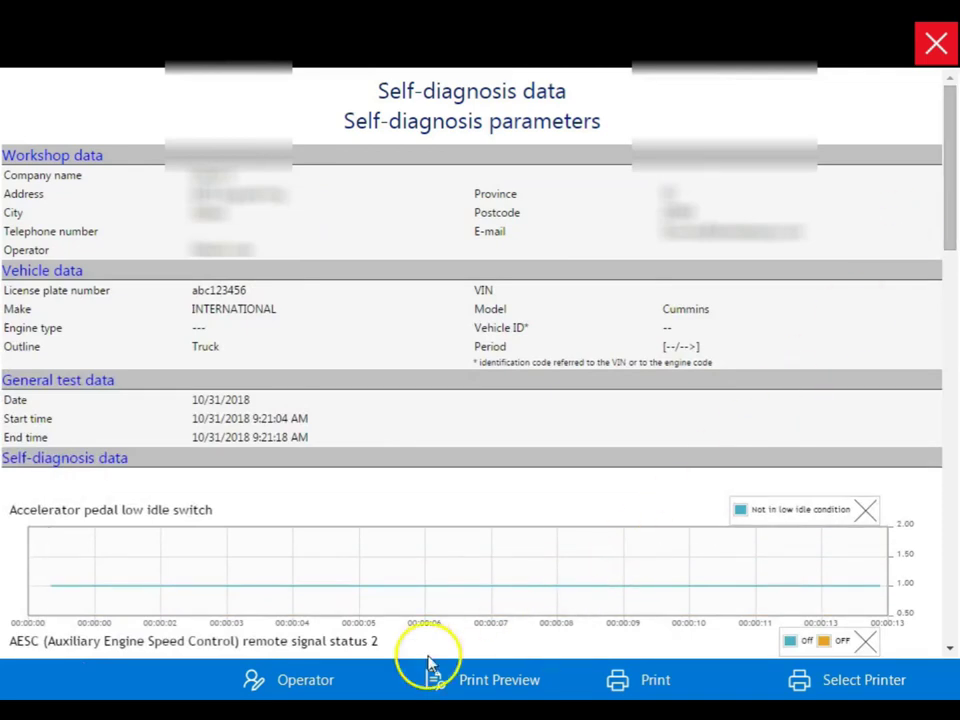
left_click(314, 680)
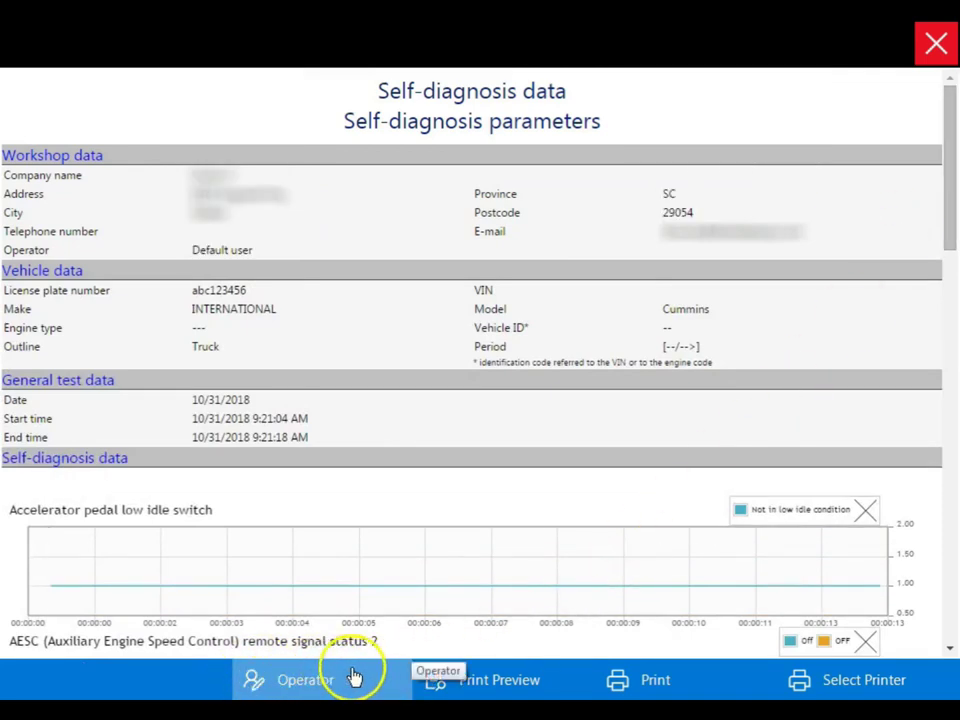